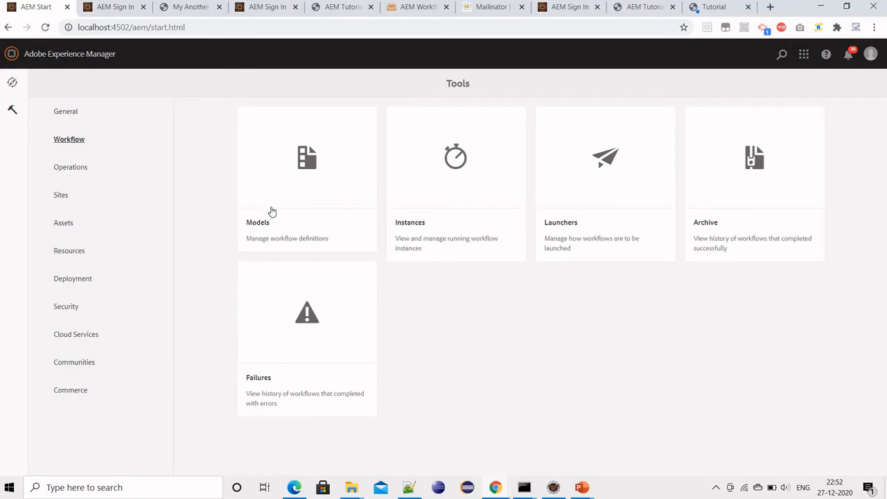
Create a new workflow model titled "myworkflowmoel" in the Workflow Models console
click(303, 162)
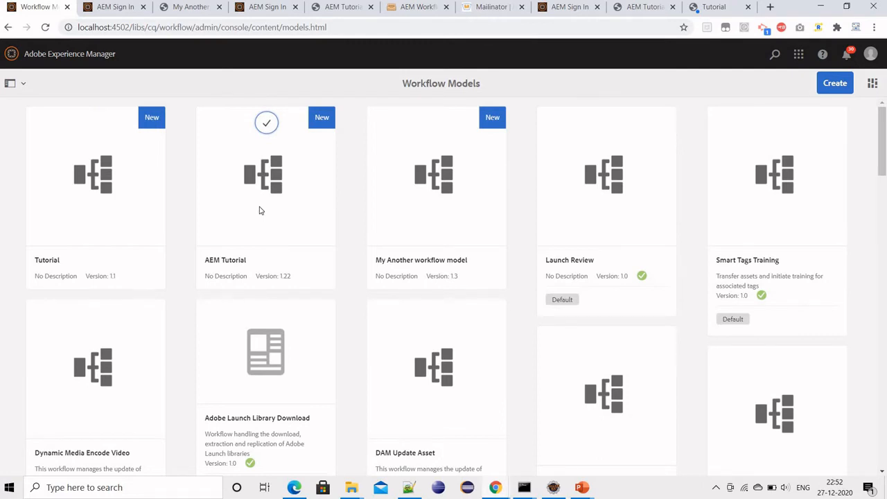
click(845, 93)
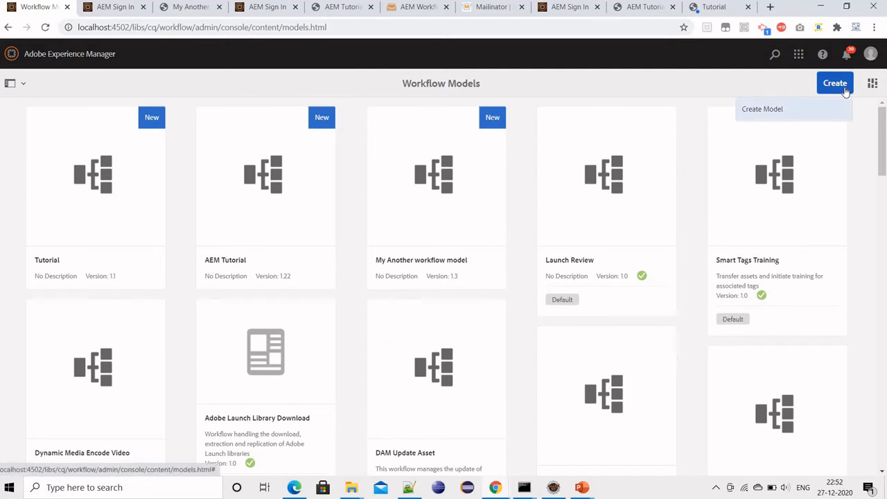
click(764, 113)
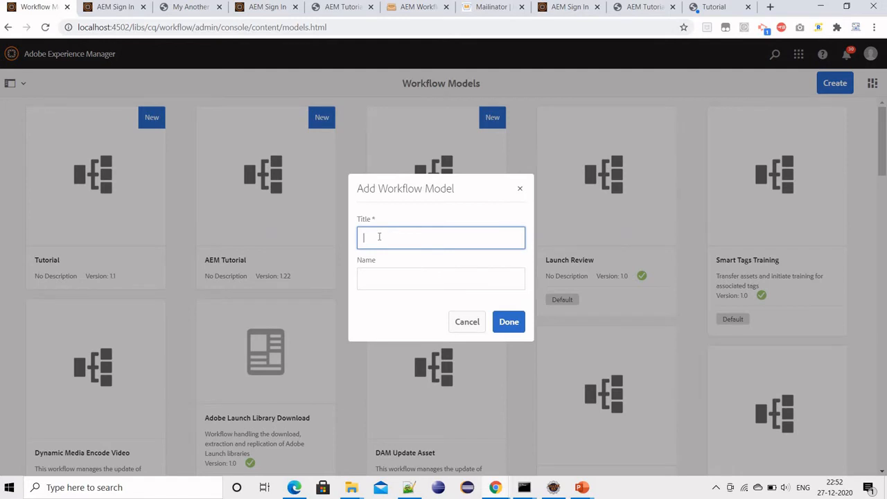
text(myworkflowmoel)
click(511, 324)
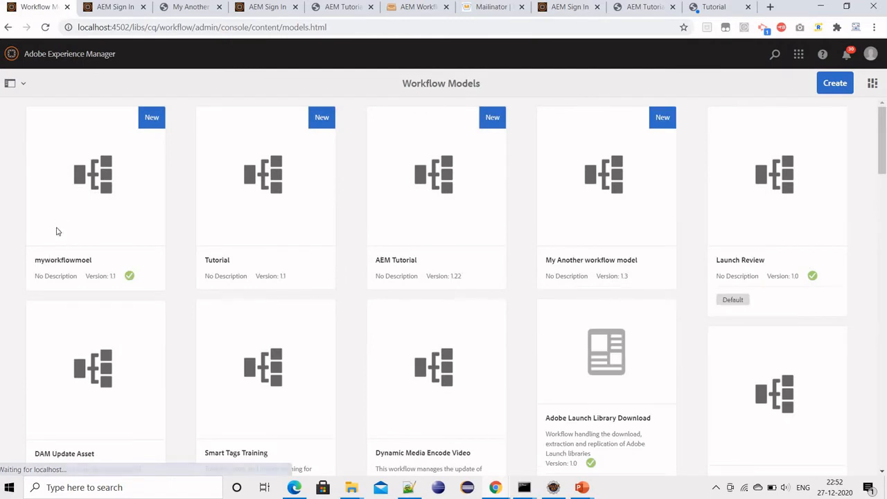
Open the myworkflowmoel workflow model for editing
mouse_move(72, 202)
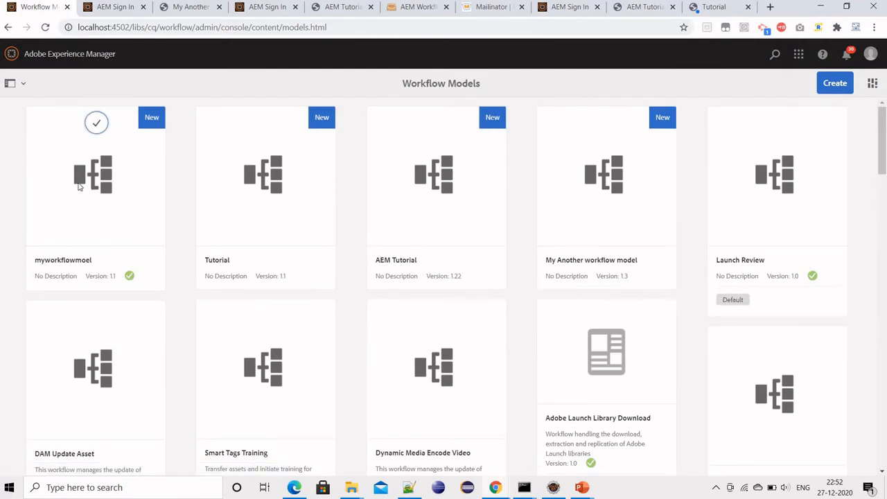
click(97, 125)
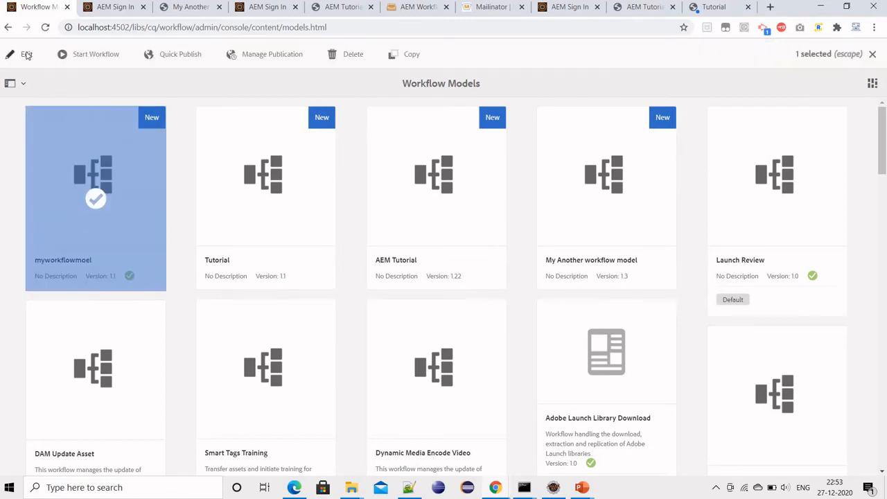
click(27, 55)
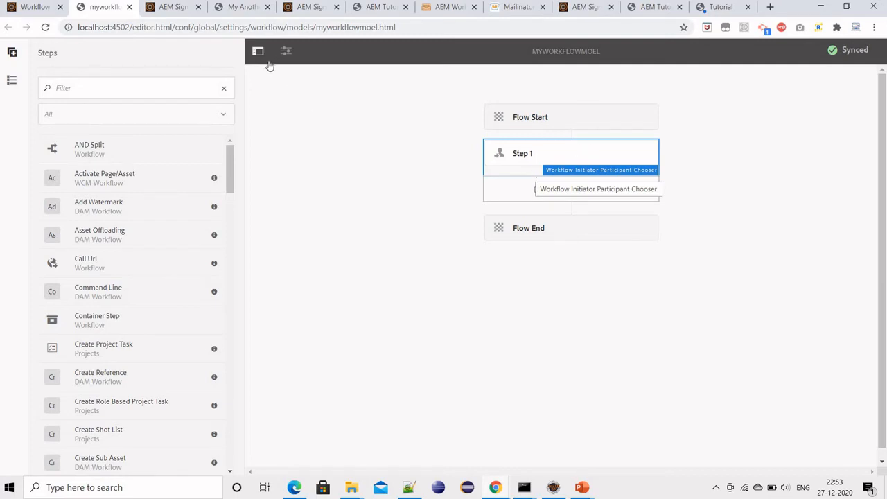
click(423, 83)
click(547, 158)
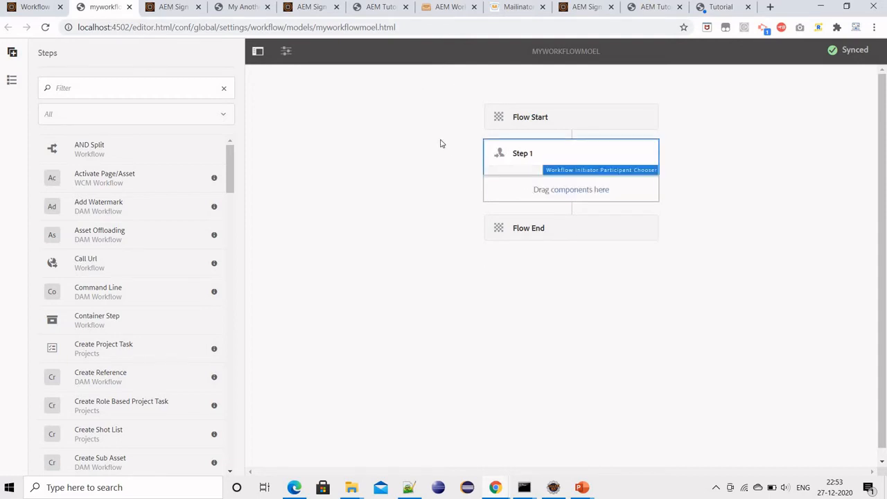
click(417, 108)
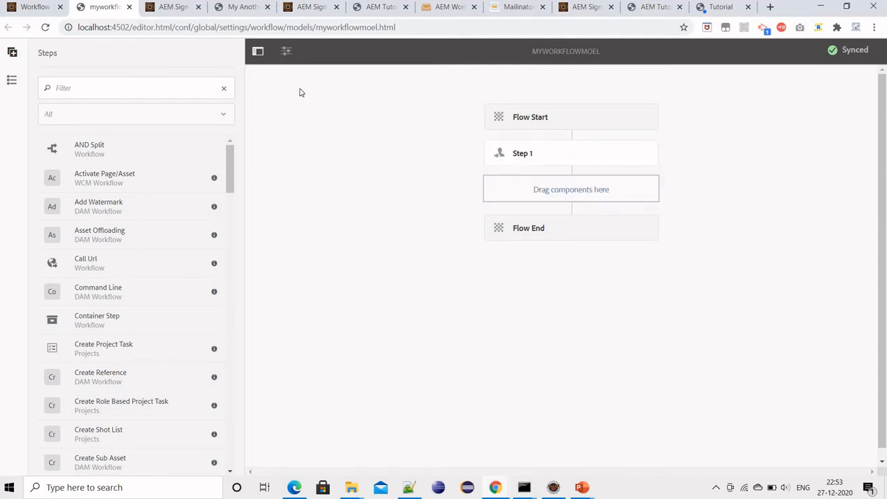
Open the workflow model's page properties and add a first stage named "Initiate"
click(286, 51)
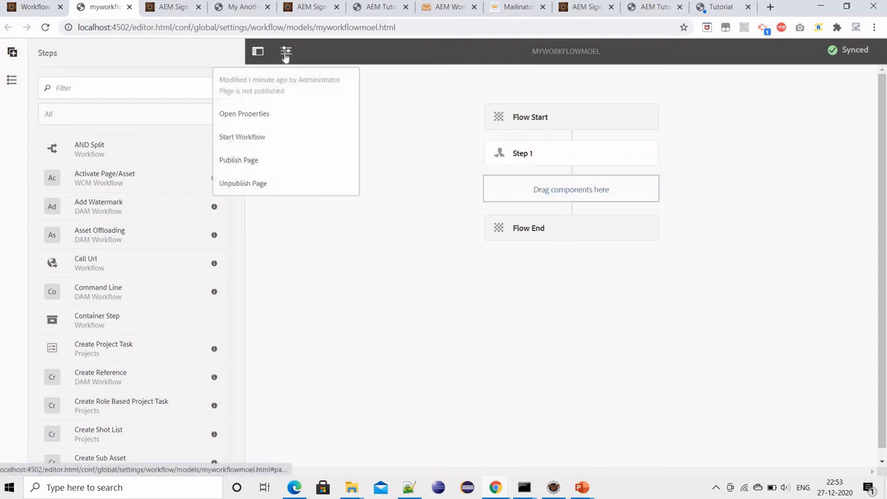
click(245, 118)
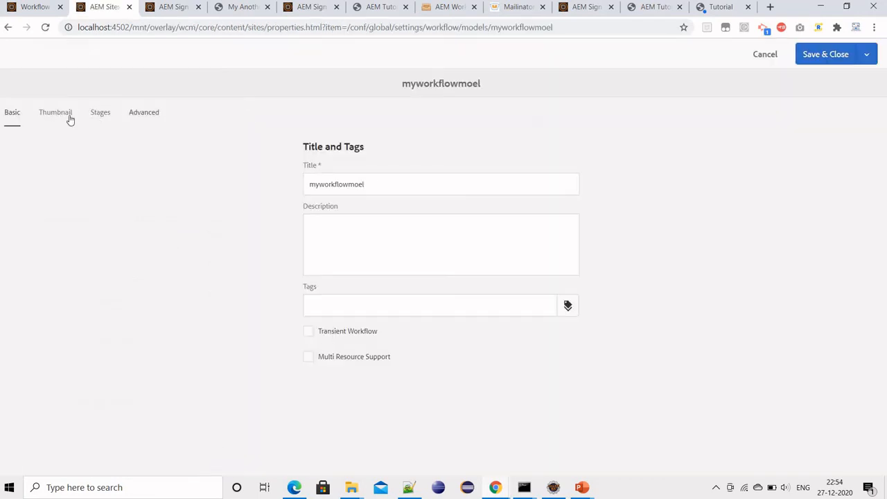
click(102, 115)
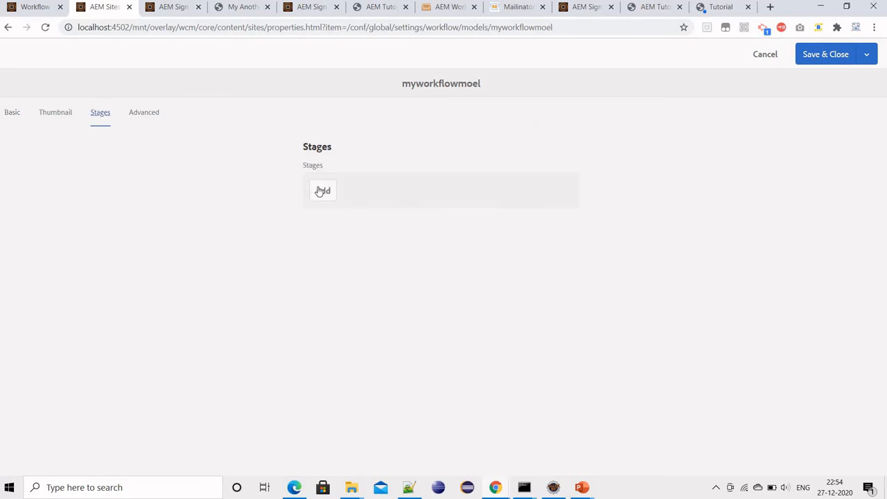
click(320, 190)
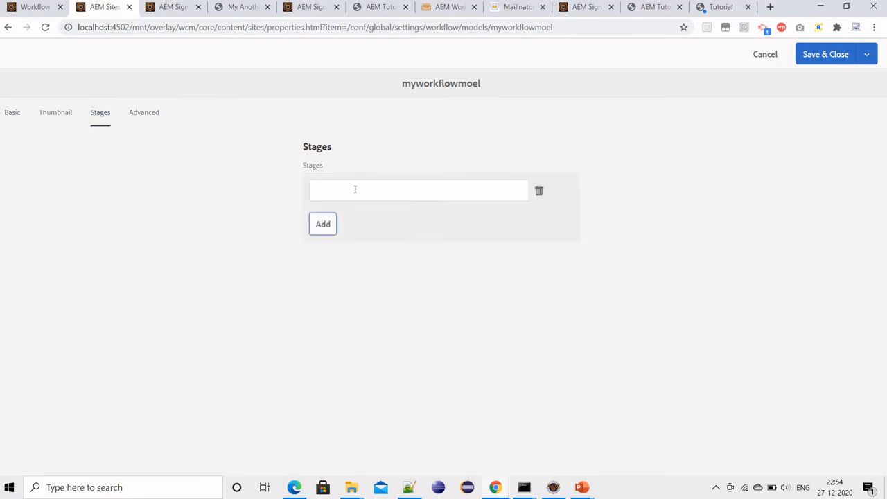
click(355, 189)
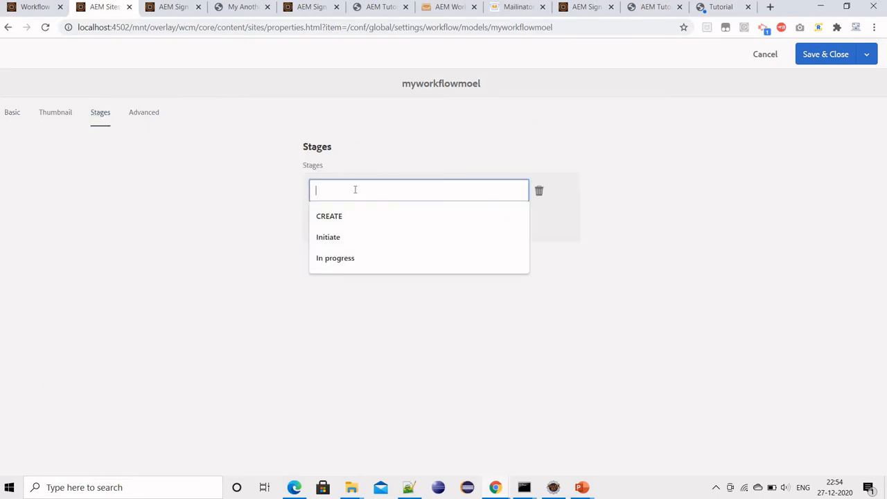
click(364, 235)
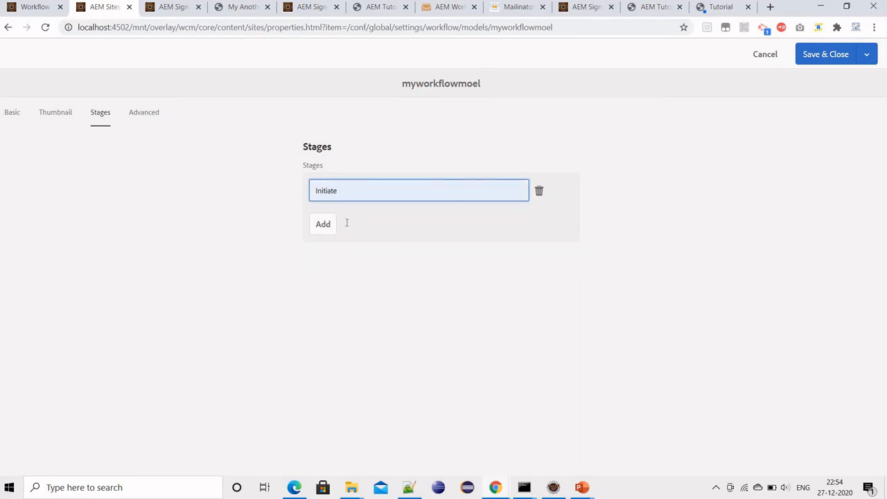
Add the stages "In progress" and "complete" below Initiate, then save and close the model's properties
click(325, 224)
click(347, 219)
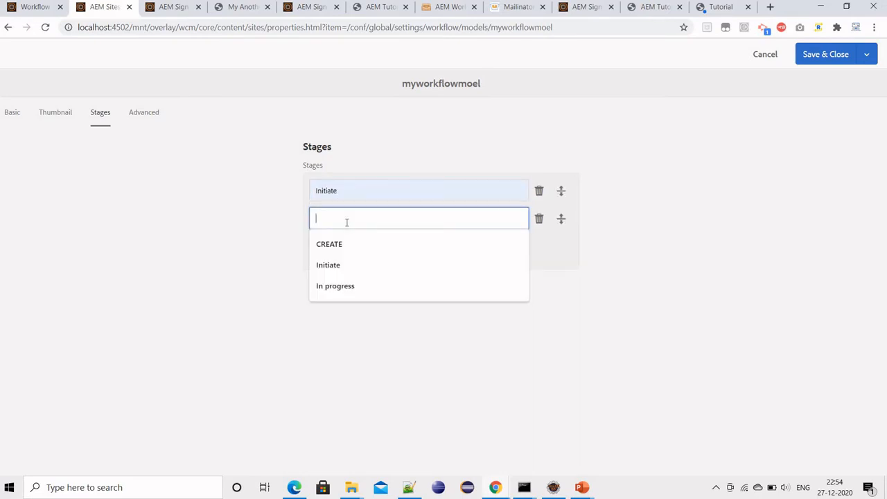
click(337, 285)
click(328, 259)
click(345, 253)
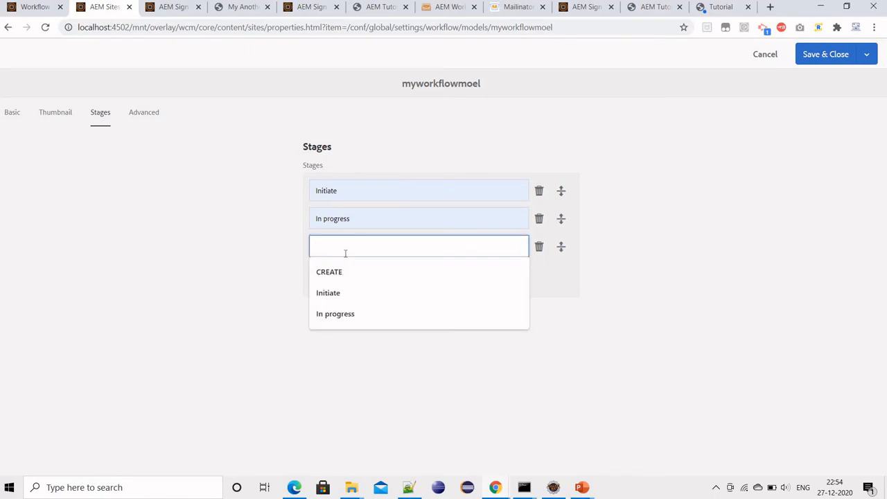
text(complete)
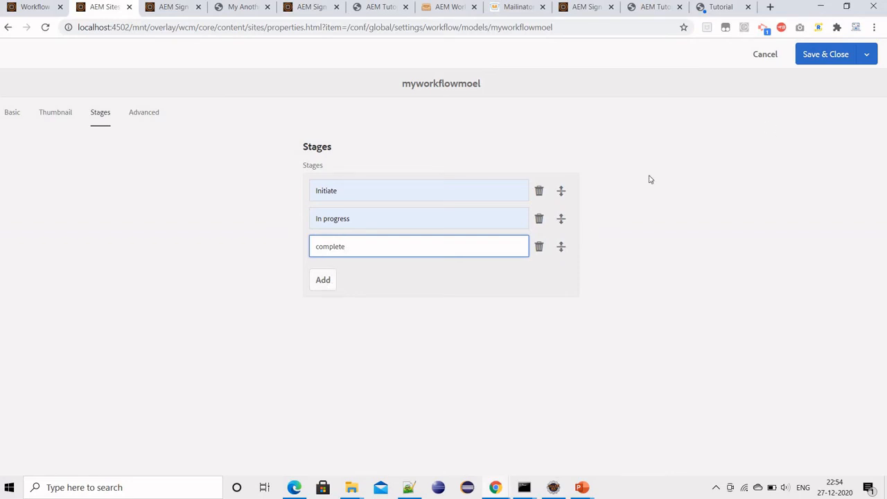
click(825, 54)
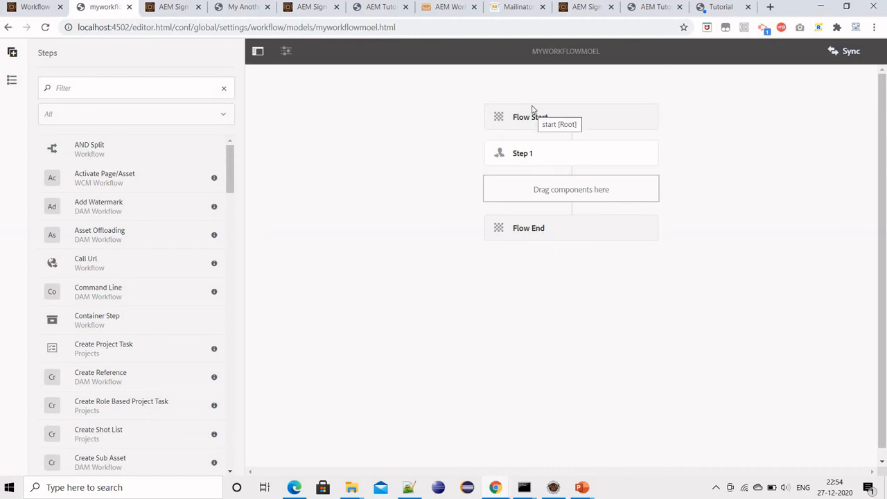
Configure Step 1 of the workflow by assigning it to the Initiate workflow stage, and apply the change
click(522, 153)
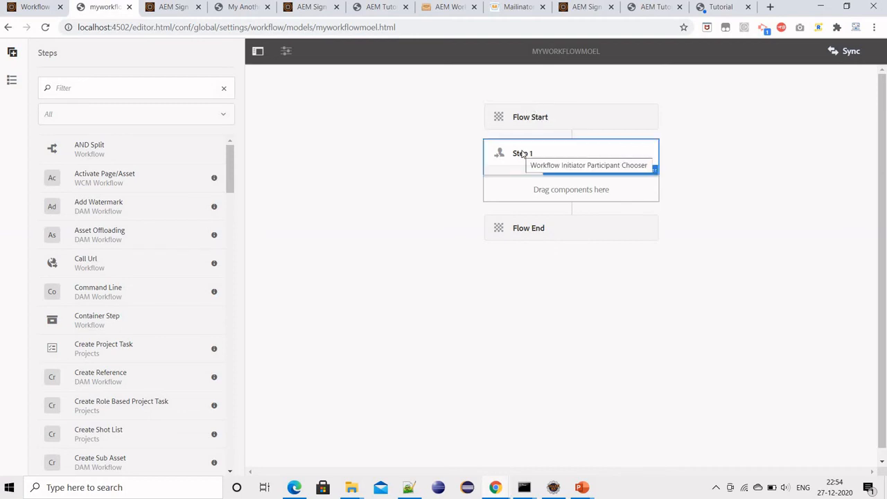
double_click(523, 154)
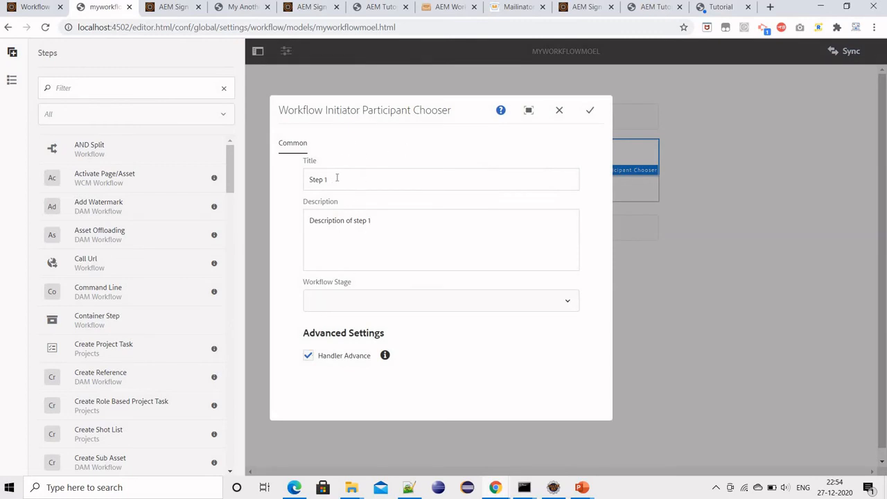
triple_click(305, 177)
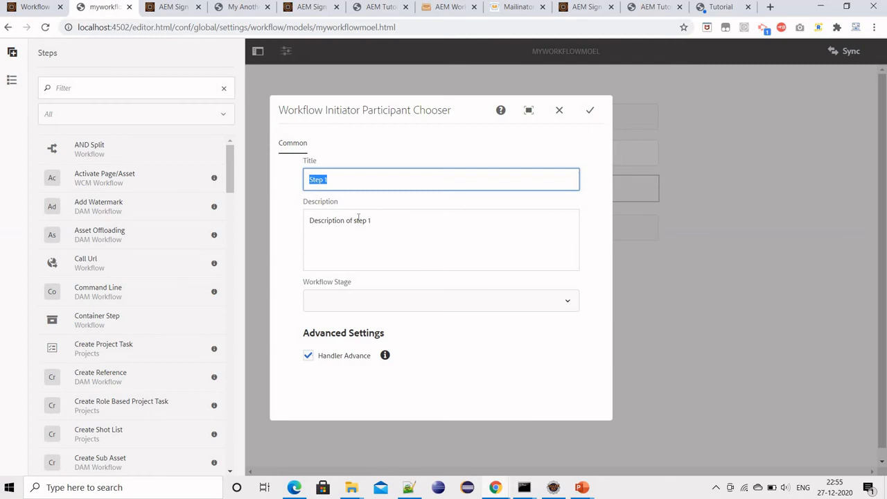
click(568, 308)
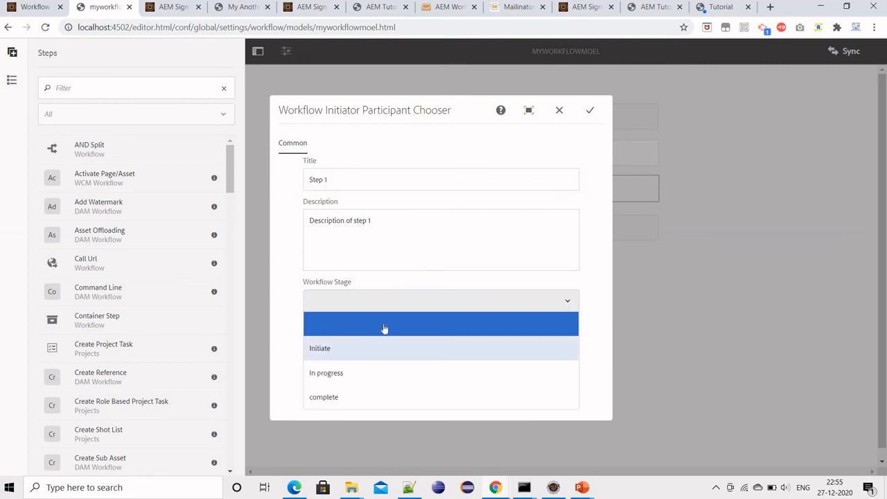
click(353, 354)
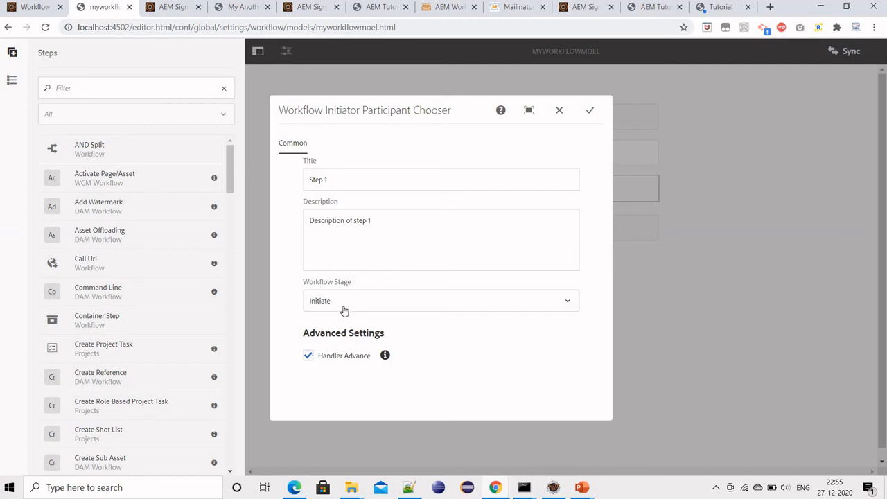
click(590, 112)
Browse the workflow components that can be inserted between Step 1 and Flow End, then close the list
click(527, 182)
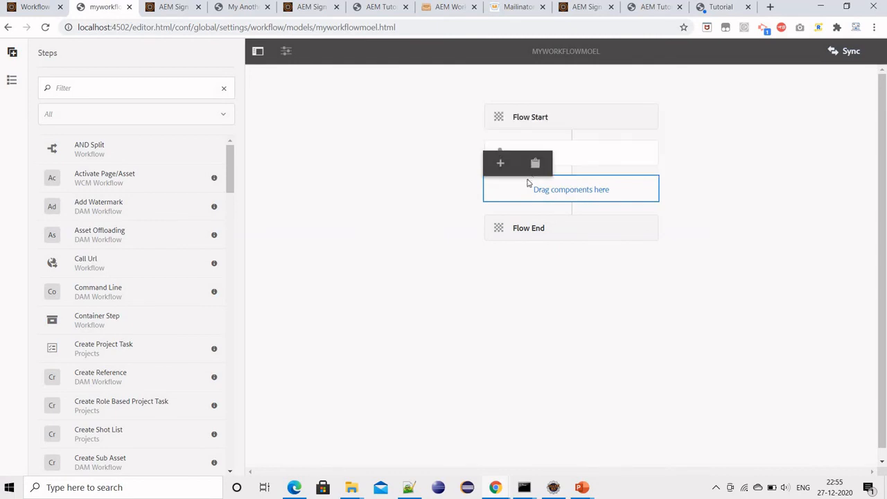
click(531, 178)
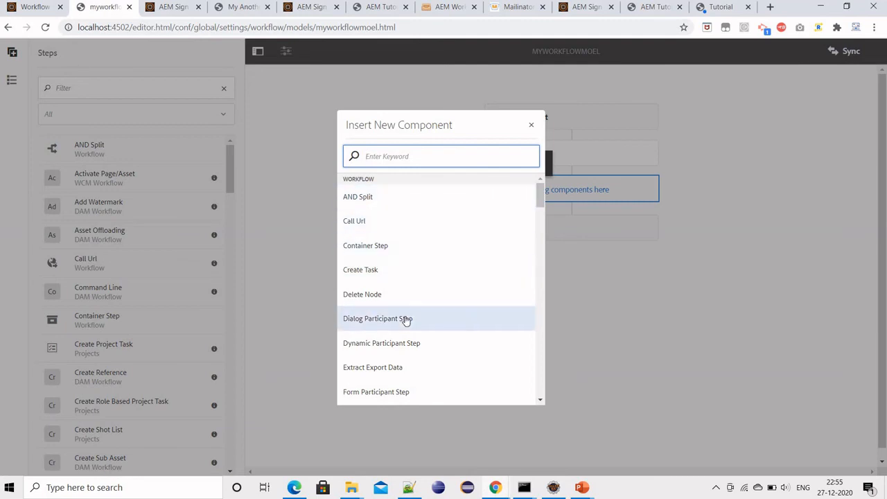
scroll(406, 319, down, 2)
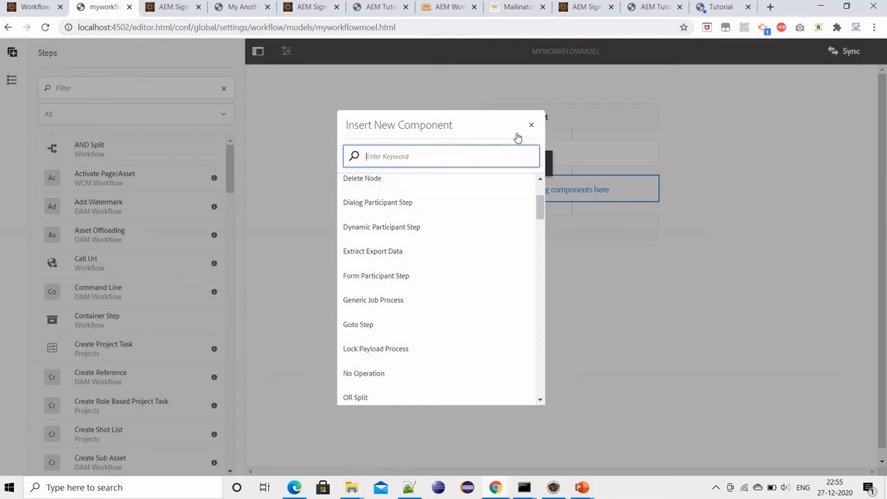
click(753, 194)
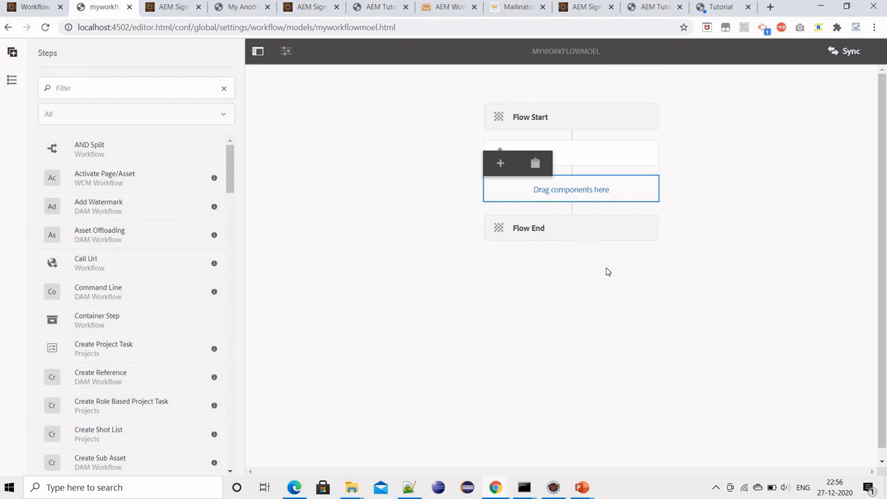
click(514, 203)
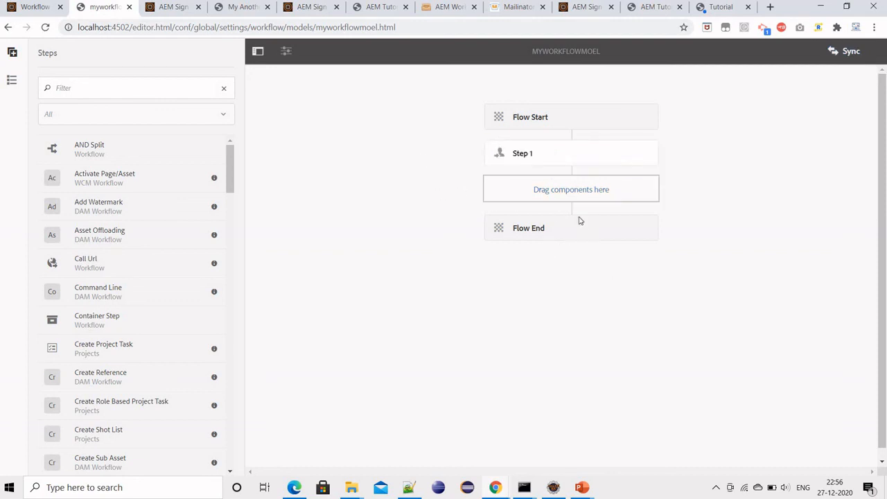